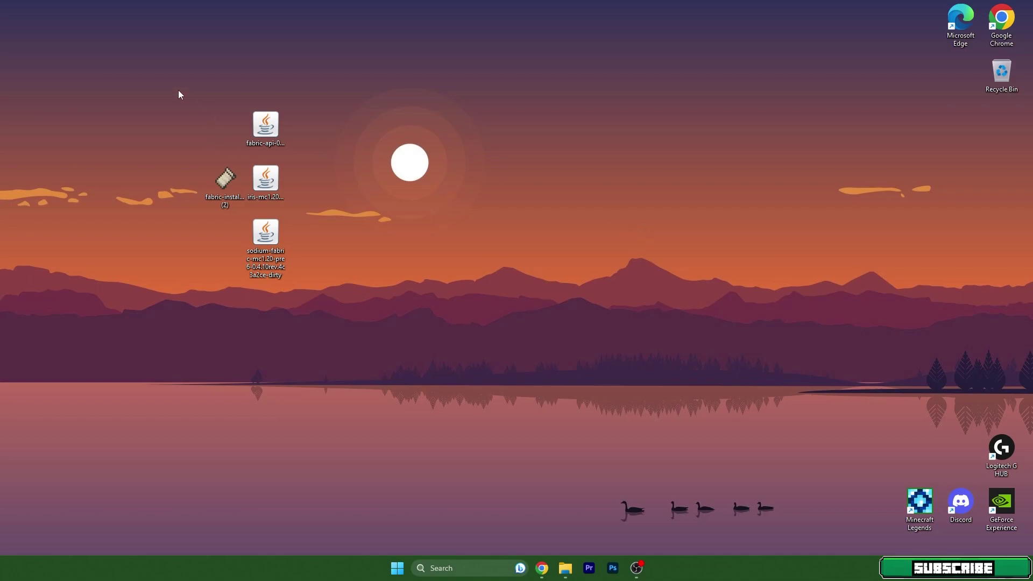
drag(178, 94, 357, 328)
click(357, 328)
drag(196, 93, 338, 256)
click(339, 257)
Search Windows for %appdata% and open the mods folder inside .minecraft.
click(446, 568)
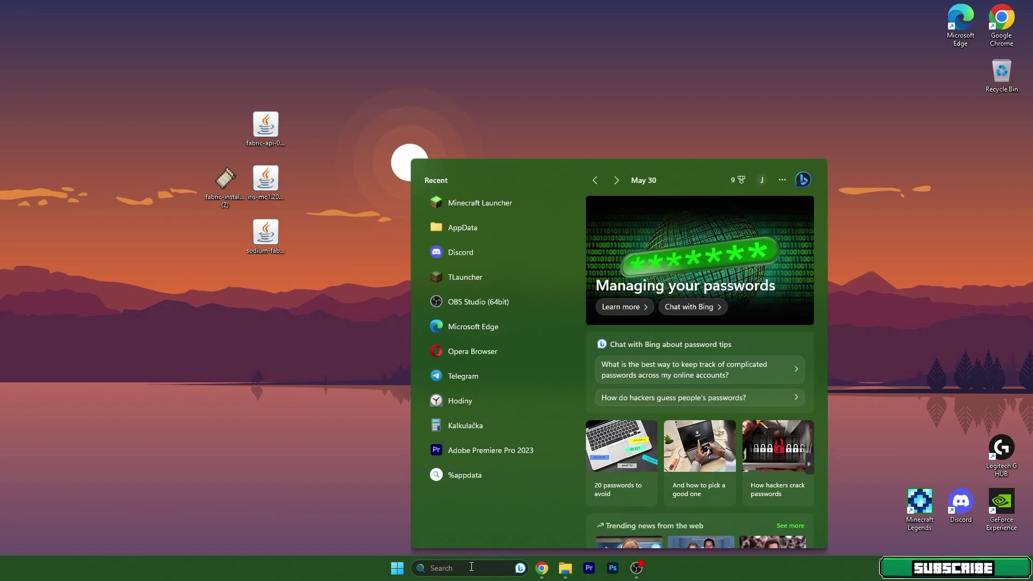
text(%appdata%)
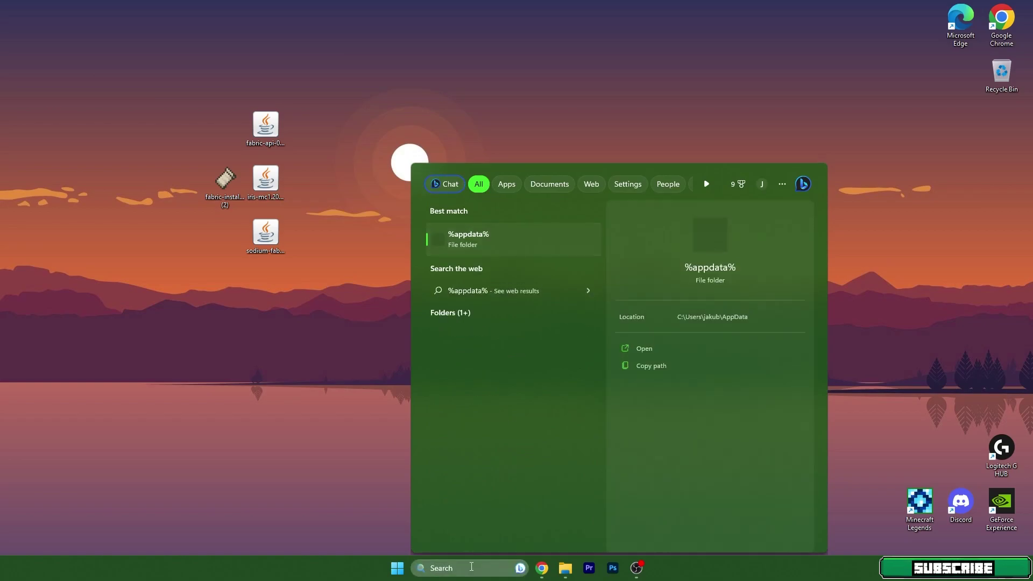
key(Return)
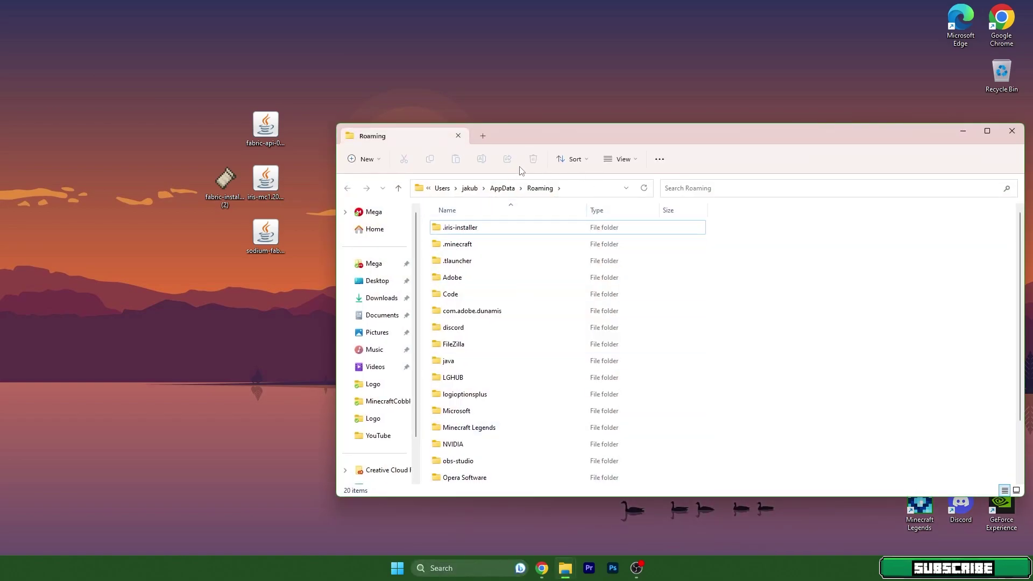
double_click(470, 246)
scroll(474, 258, down, 2)
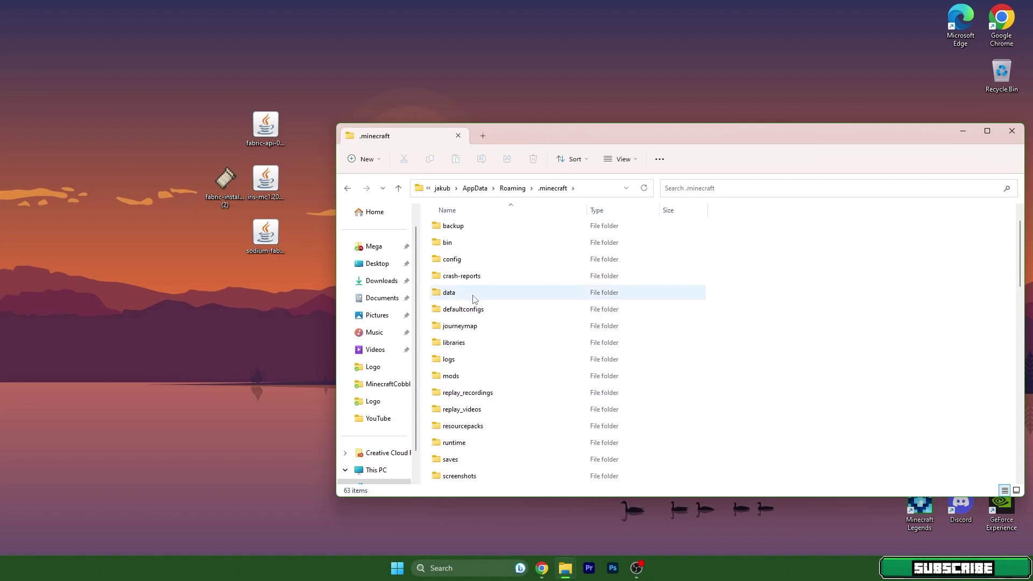
click(453, 326)
scroll(457, 333, down, 1)
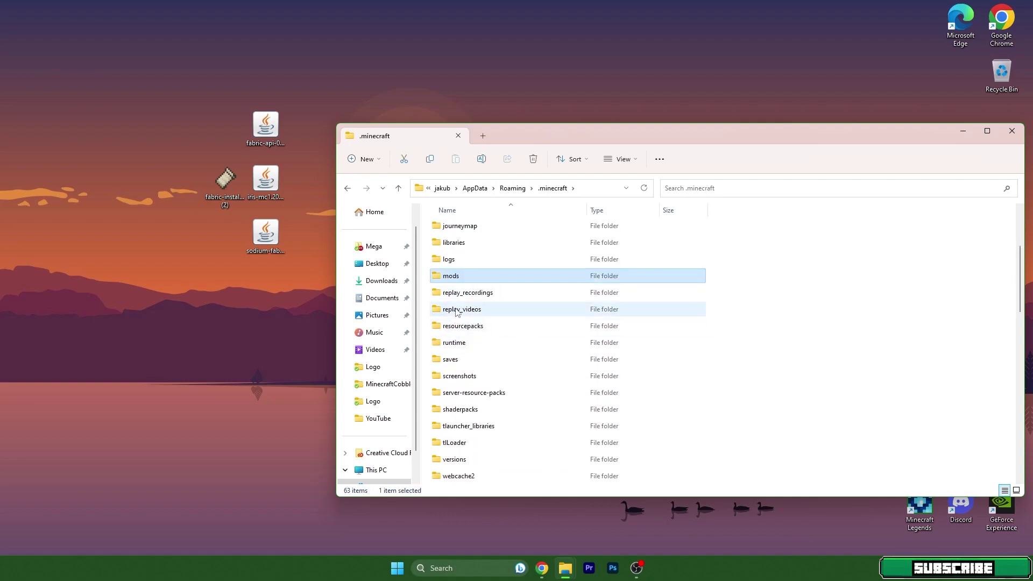
double_click(466, 281)
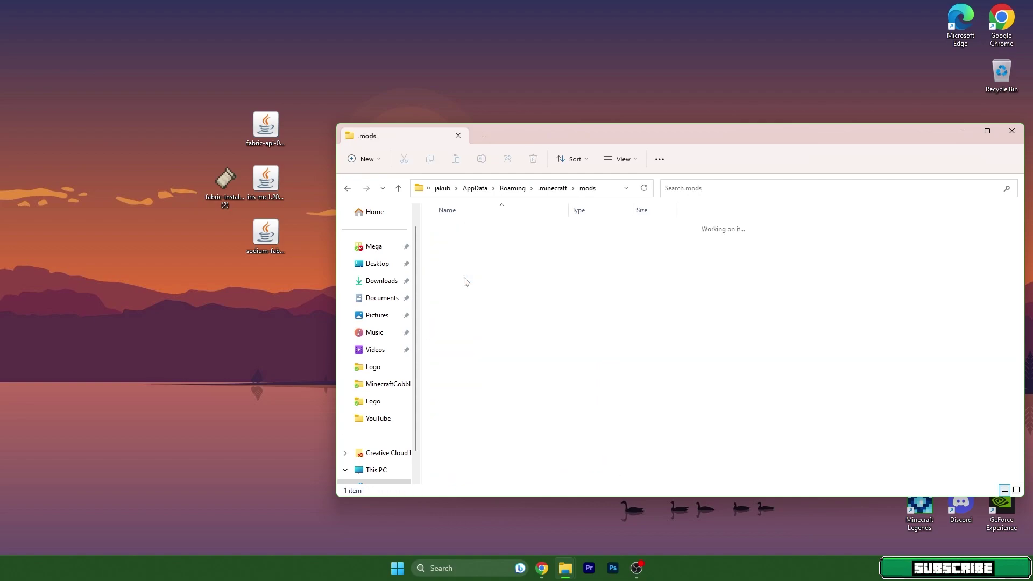
Move the fabric-api, iris and sodium-fabric jar files from the desktop into the mods folder.
click(294, 81)
drag(294, 80, 254, 276)
drag(269, 133, 485, 277)
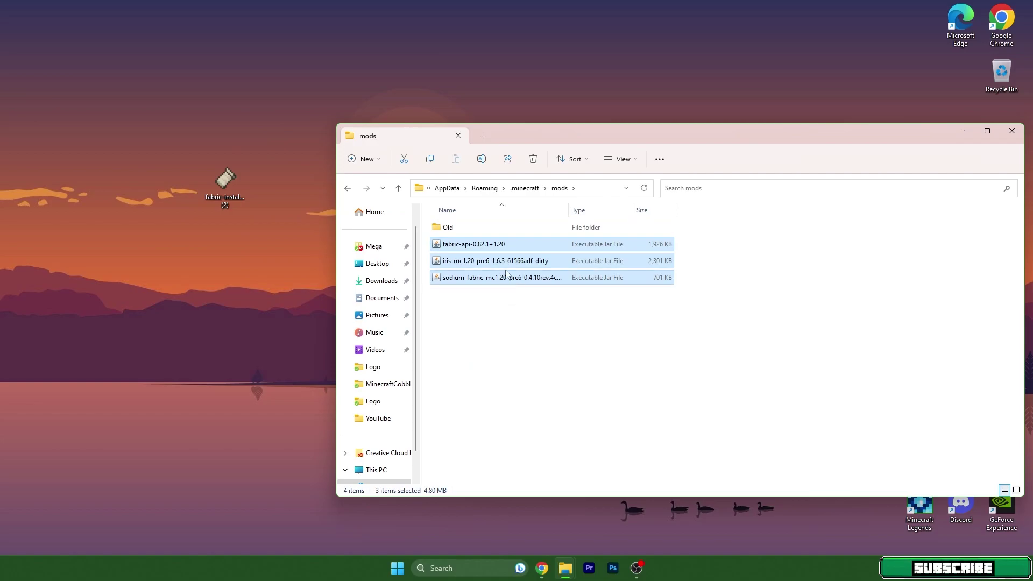
Open the versions folder inside .minecraft and launch the Fabric installer from the desktop.
click(348, 189)
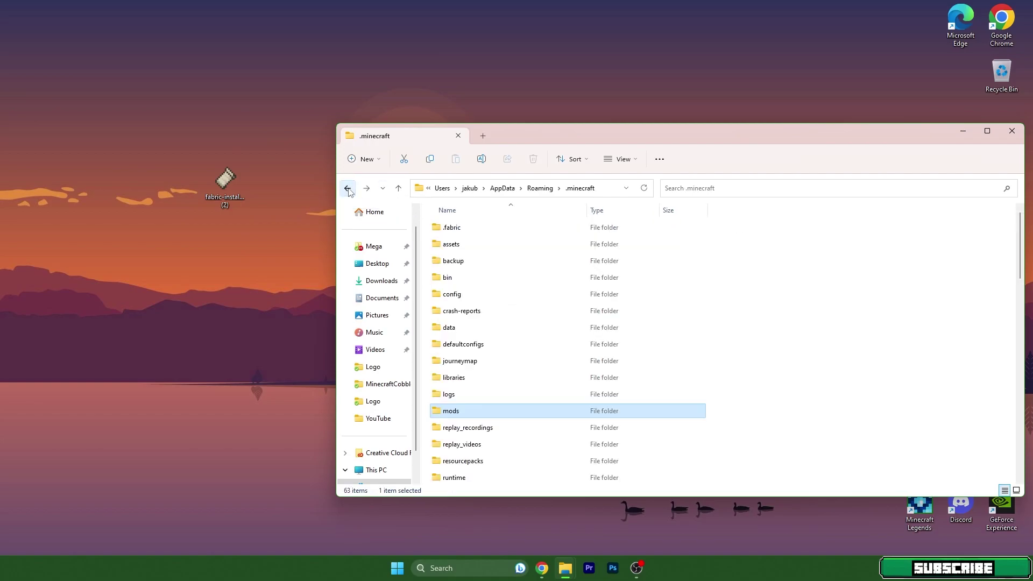
scroll(537, 344, down, 4)
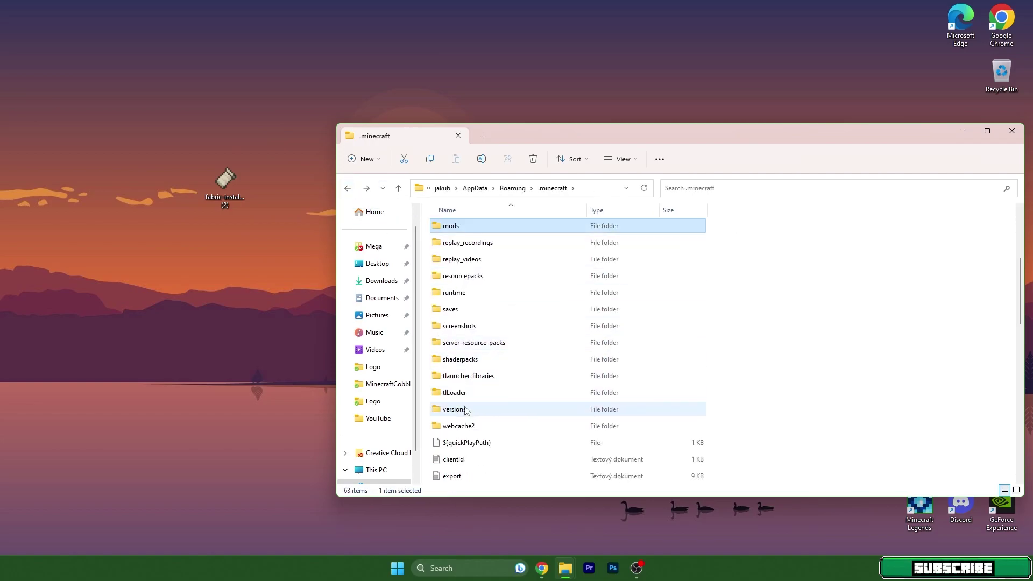
double_click(455, 409)
click(229, 183)
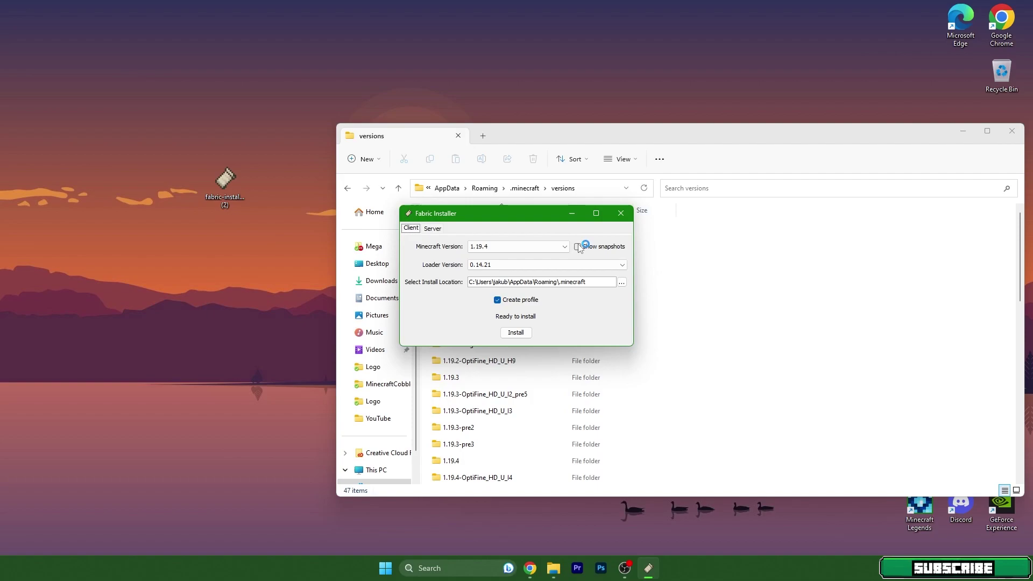
click(578, 246)
click(540, 246)
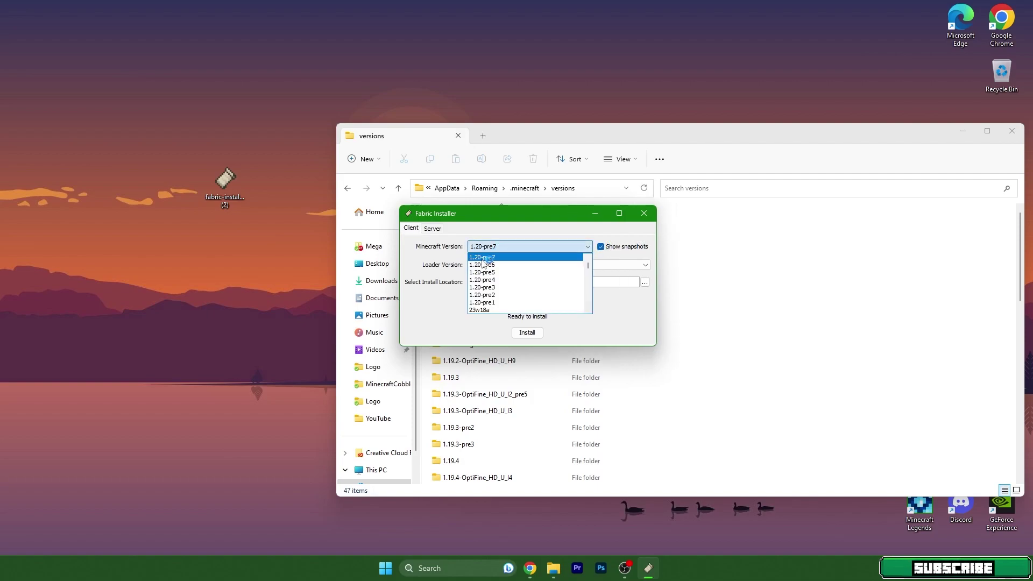
click(485, 264)
click(601, 246)
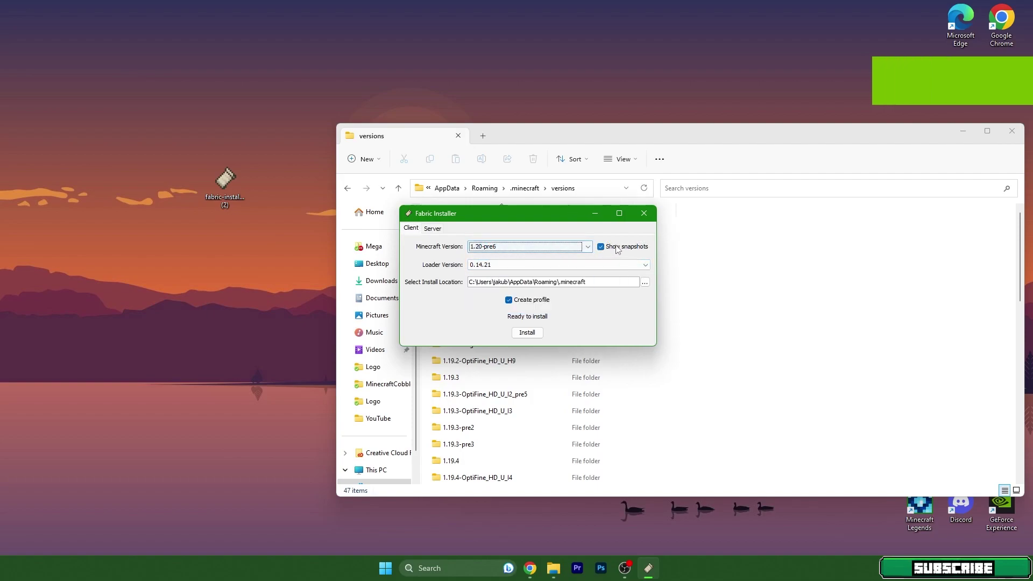
click(484, 252)
click(475, 248)
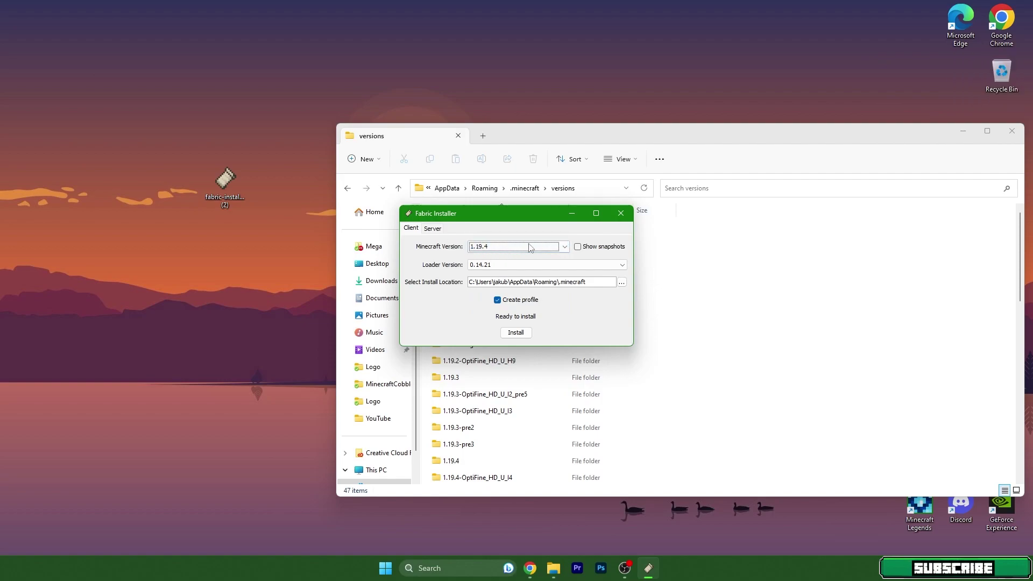
Show snapshots in the Fabric installer, install loader 0.14.21 for Minecraft 1.20-pre6, and close the installer.
click(599, 248)
click(500, 247)
click(483, 264)
click(527, 333)
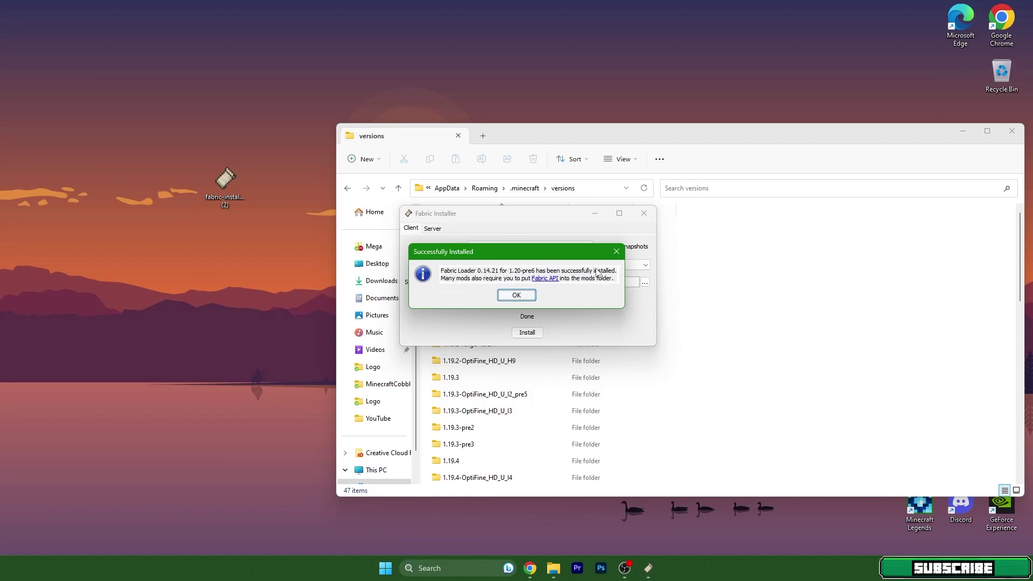
click(516, 295)
click(644, 213)
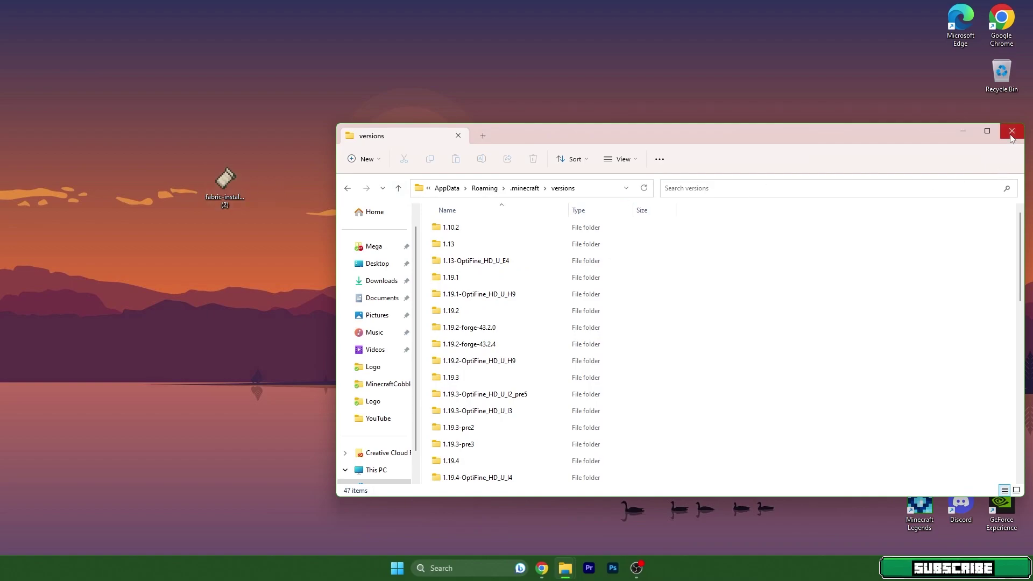
Check the versions folder for the fabric-loader-0.14.21-1.20-pre6 entry.
scroll(682, 308, down, 2)
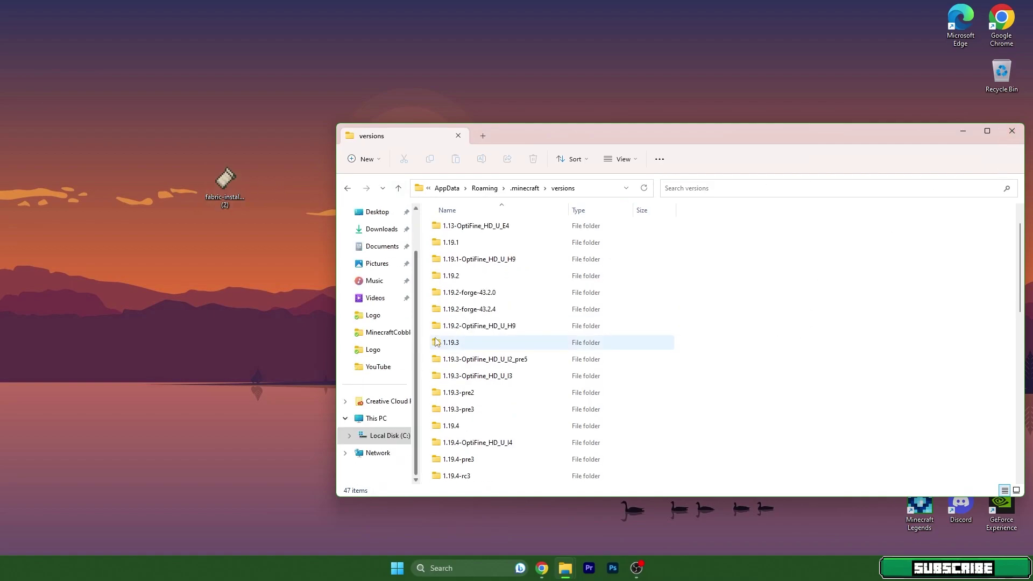
scroll(802, 367, down, 10)
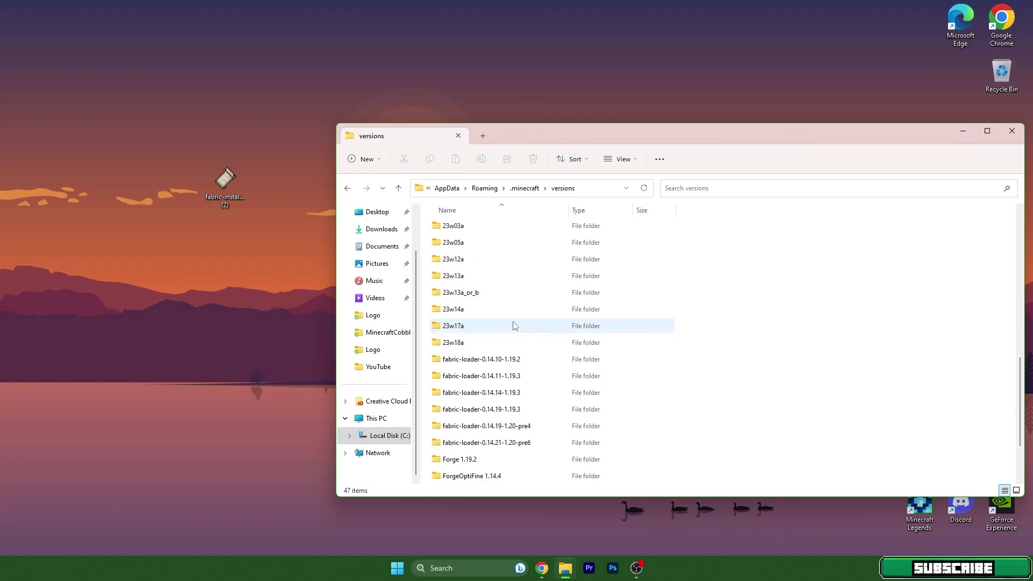
click(452, 395)
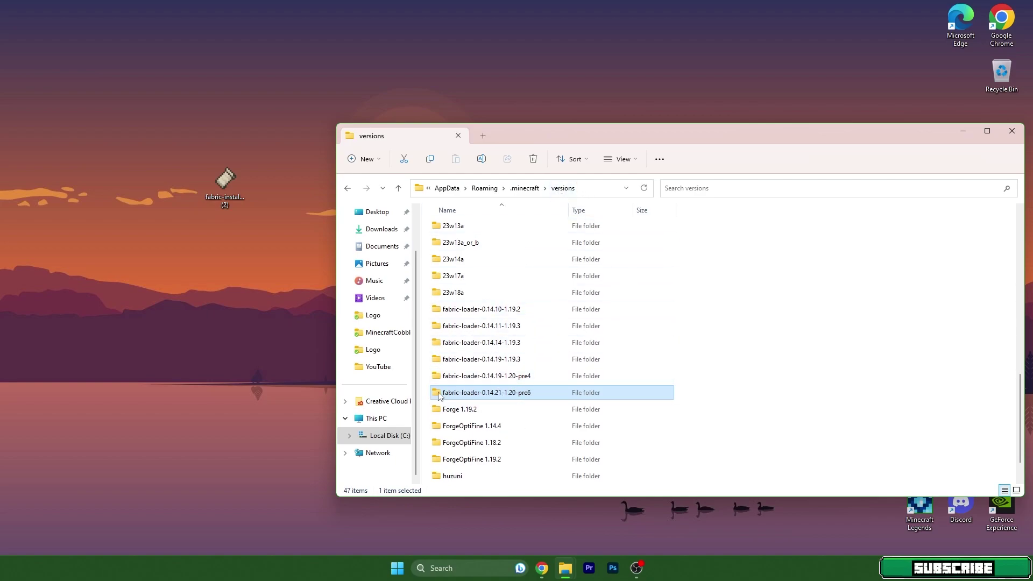
Close the versions folder window and delete the Fabric installer from the desktop.
click(1012, 130)
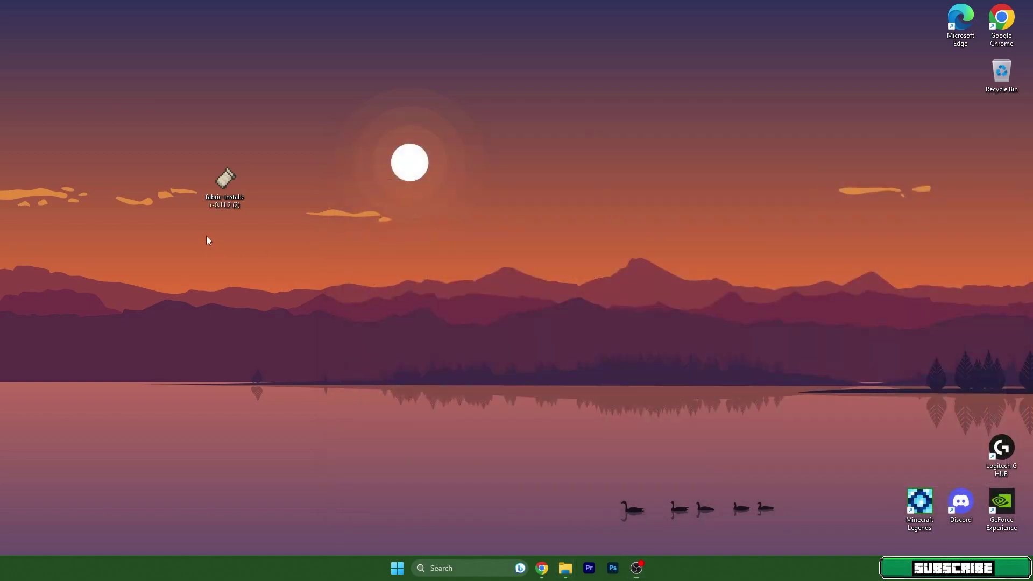
key(Delete)
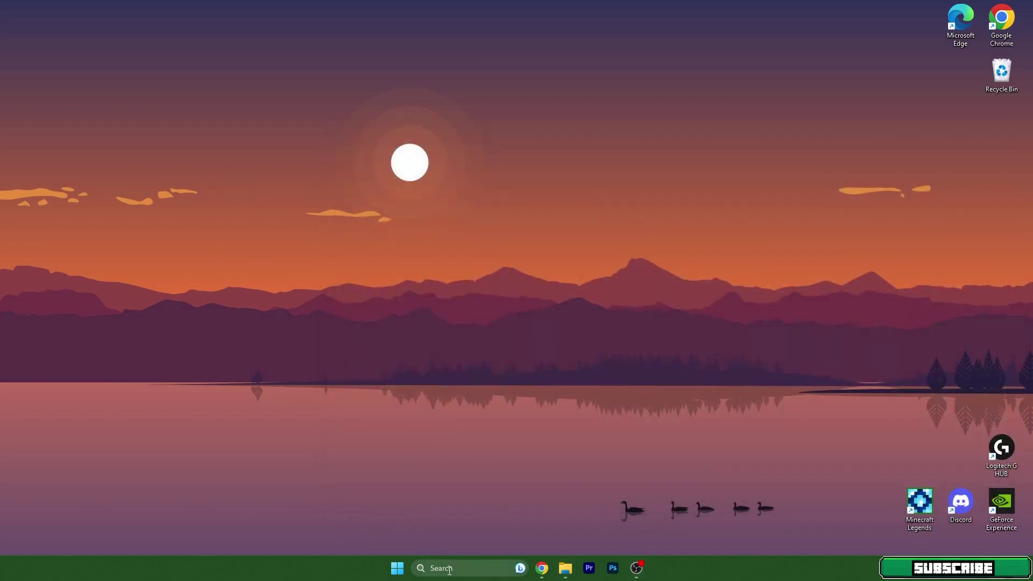
Search Windows for tlauncher and start the launcher.
click(450, 569)
text(tlauncher)
key(Return)
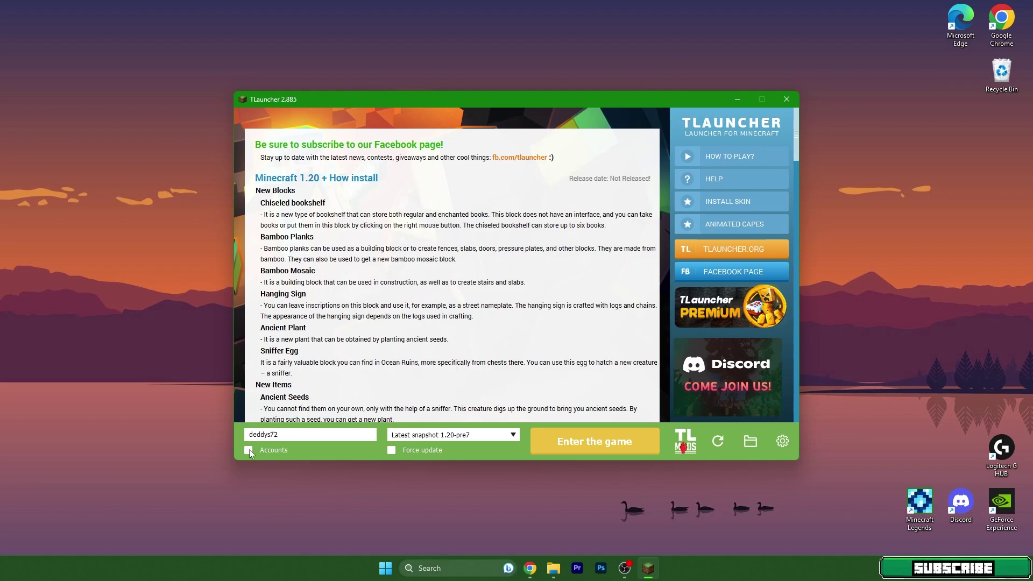
Enable accounts in the launcher, review the account settings with a blank new TLauncher.org entry, and return to the main screen.
click(299, 436)
click(289, 467)
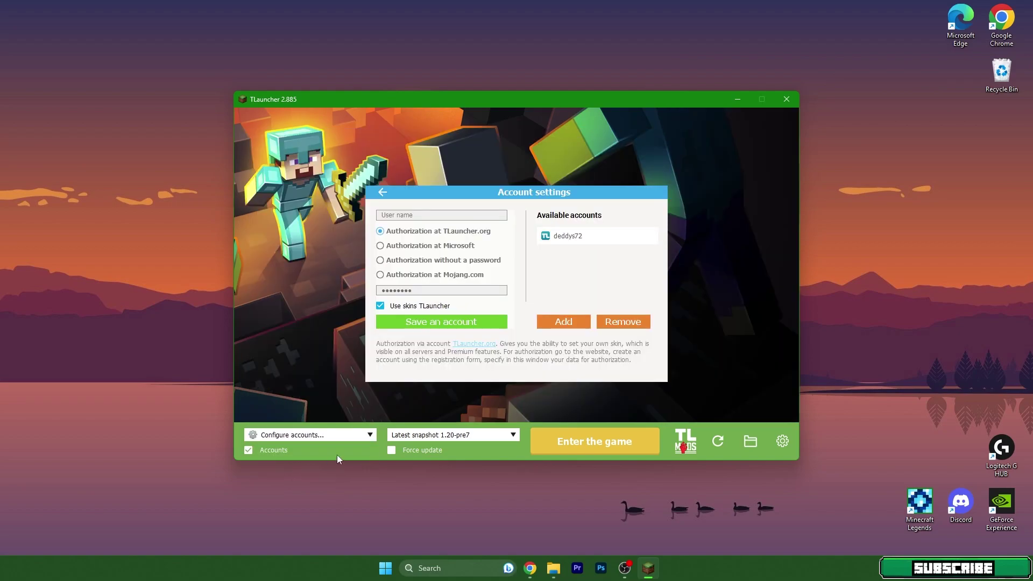
drag(450, 345, 500, 347)
click(554, 263)
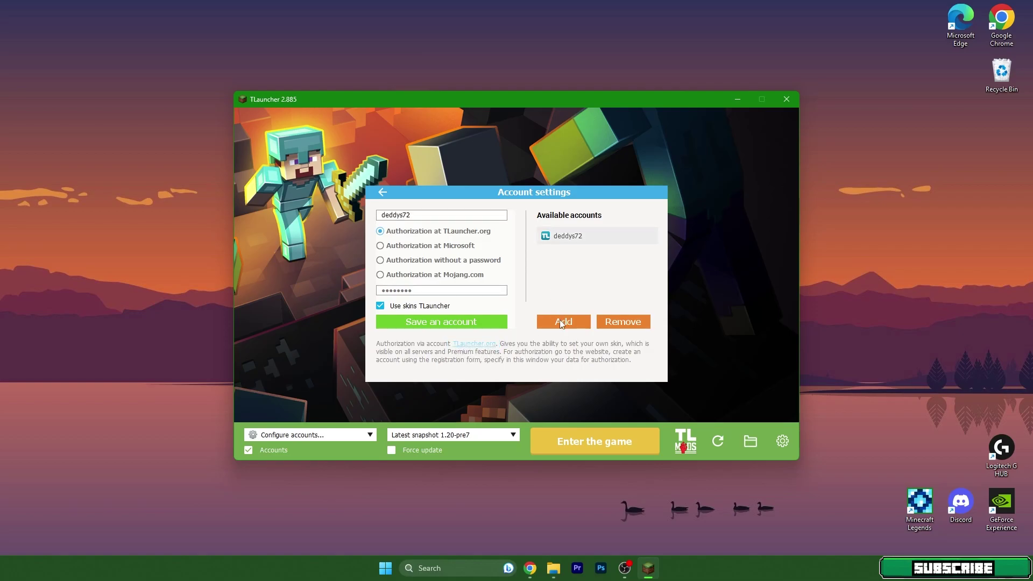
click(560, 322)
click(398, 290)
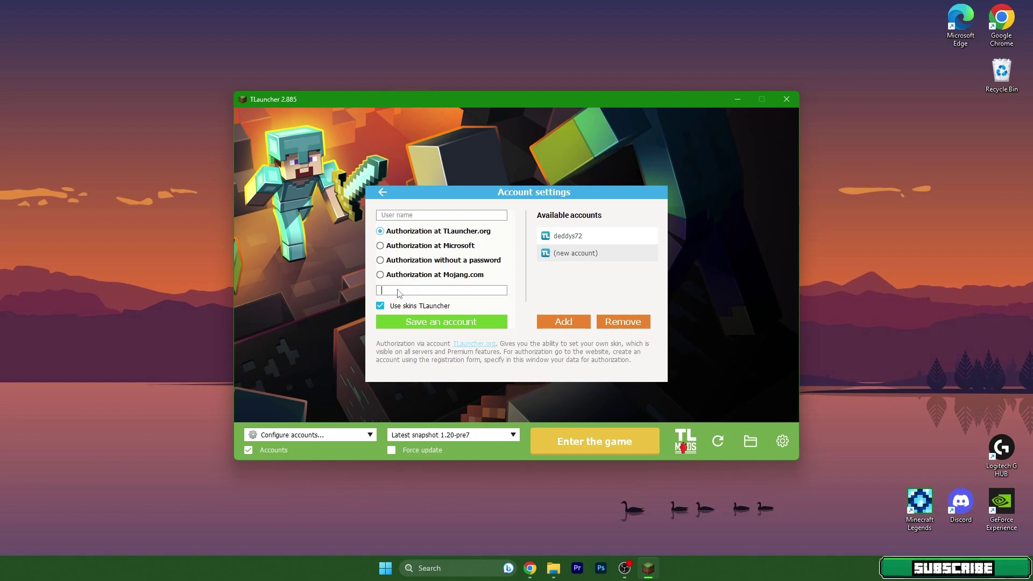
click(382, 192)
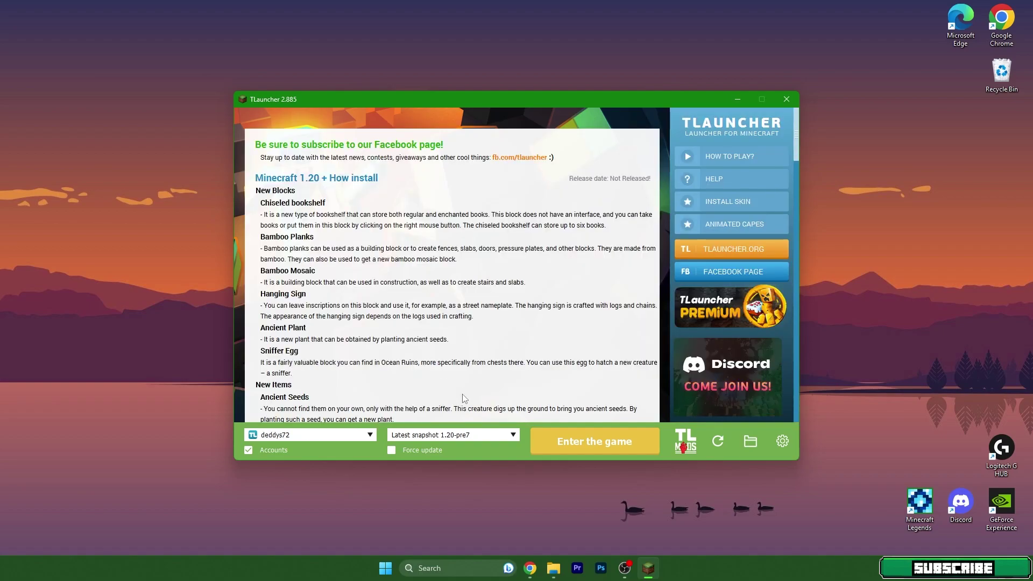
Select Snapshot 1.20-pre6 as the version, run the game once, and close it.
click(426, 434)
click(452, 336)
click(567, 450)
click(643, 257)
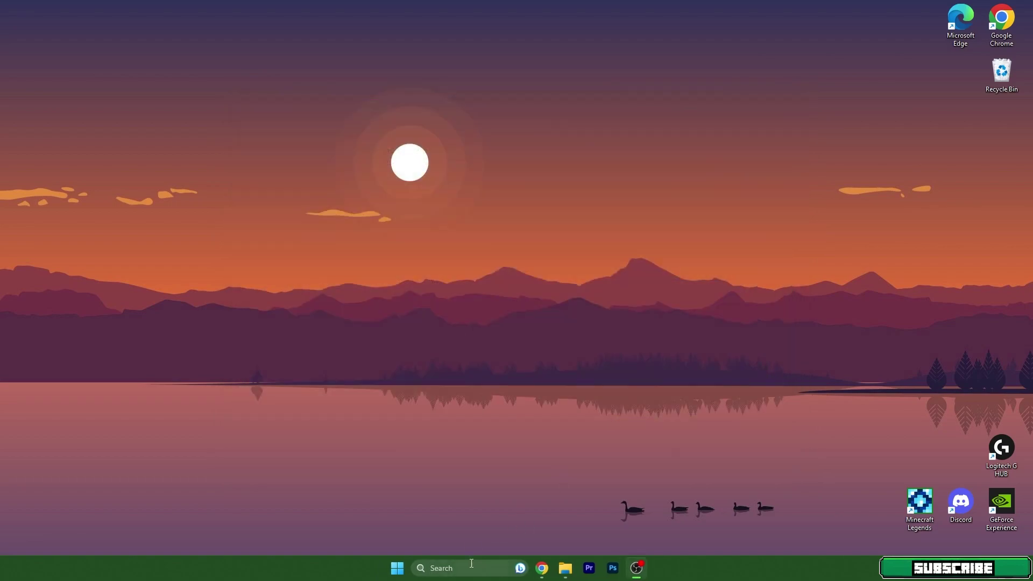
Reopen TLauncher through the Windows search.
click(470, 566)
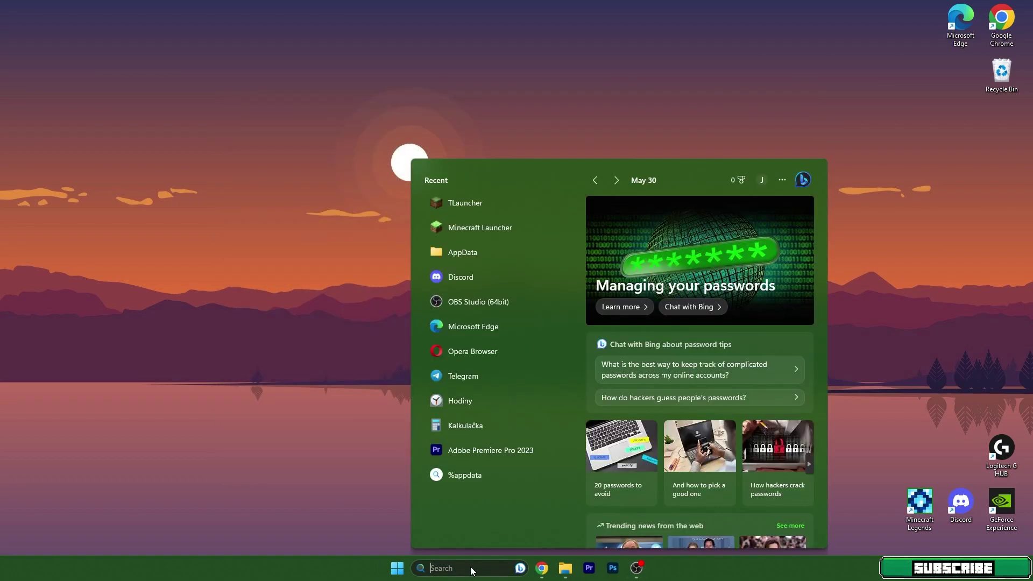
text(tlauncher)
key(Return)
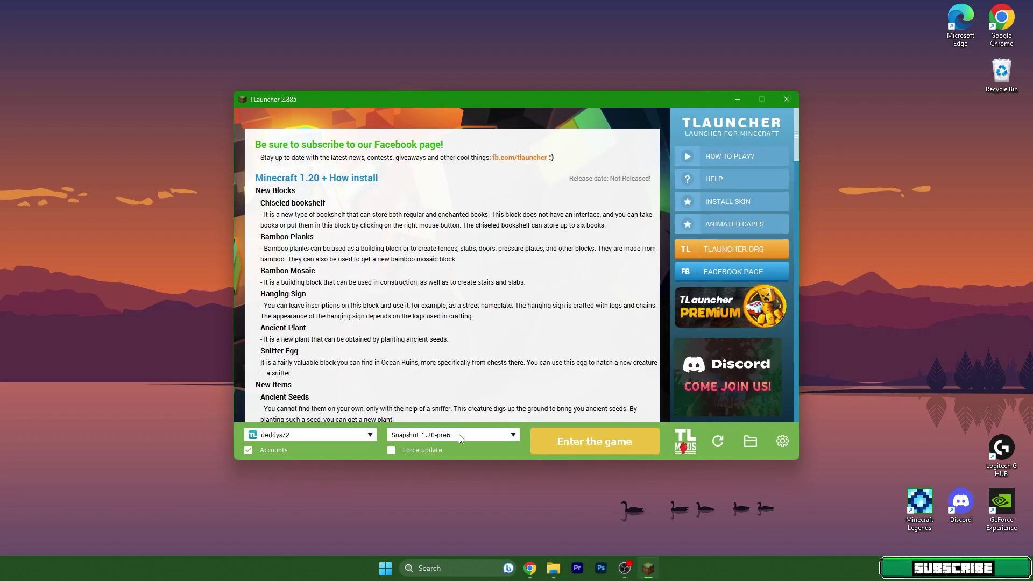
Select Release fabric-loader-0.14.21-1.20-pre6 as the version and start the game.
click(460, 439)
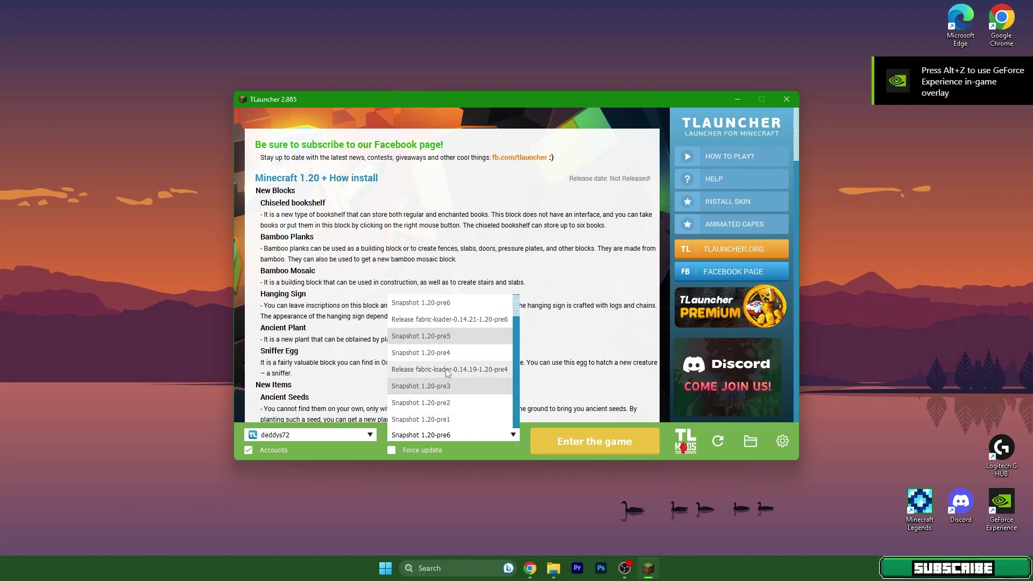
click(450, 371)
click(468, 439)
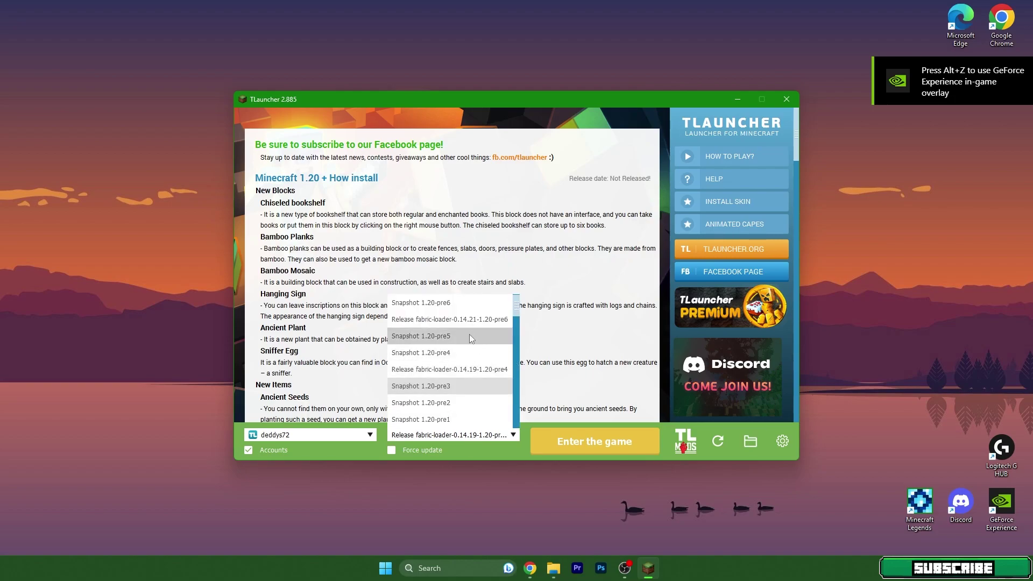
click(462, 320)
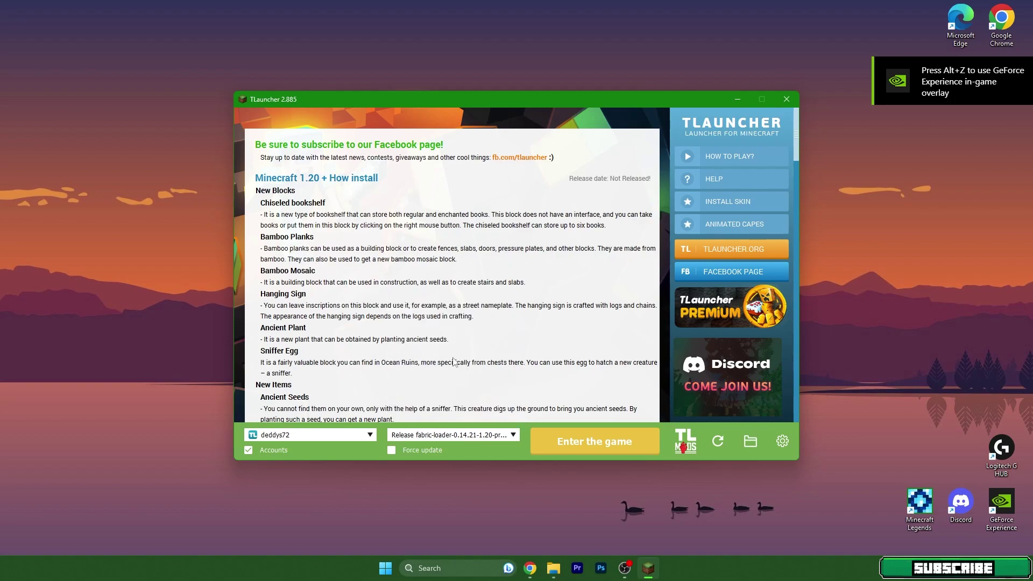
click(580, 442)
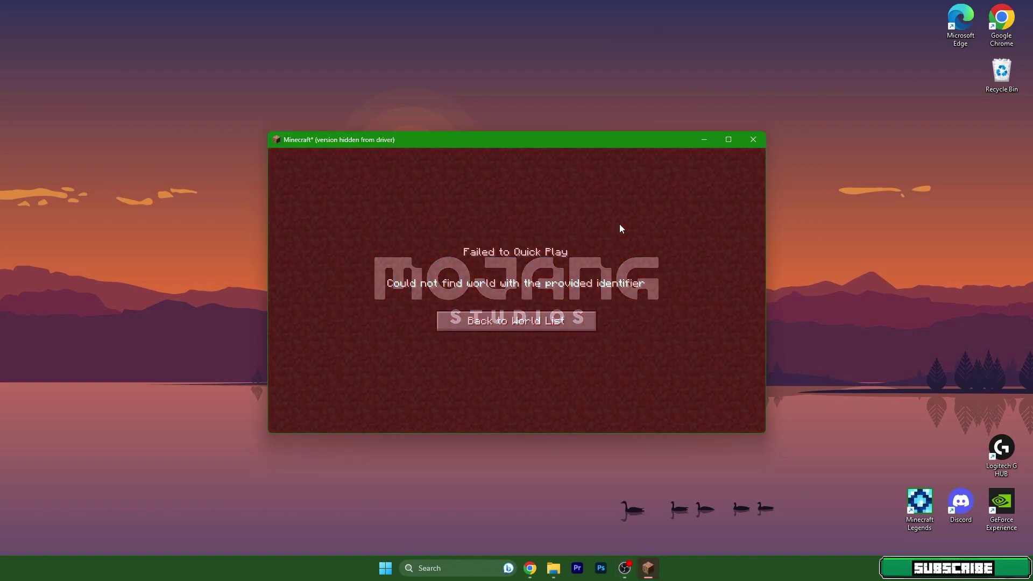
Maximize the Minecraft window and go back through the world list to the title screen.
click(729, 140)
click(525, 350)
click(676, 466)
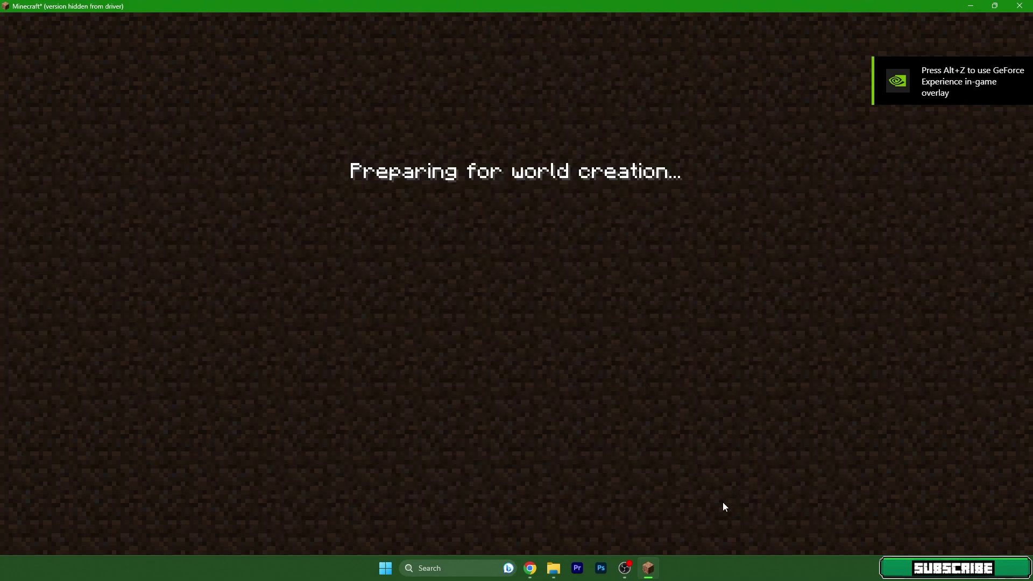
click(714, 501)
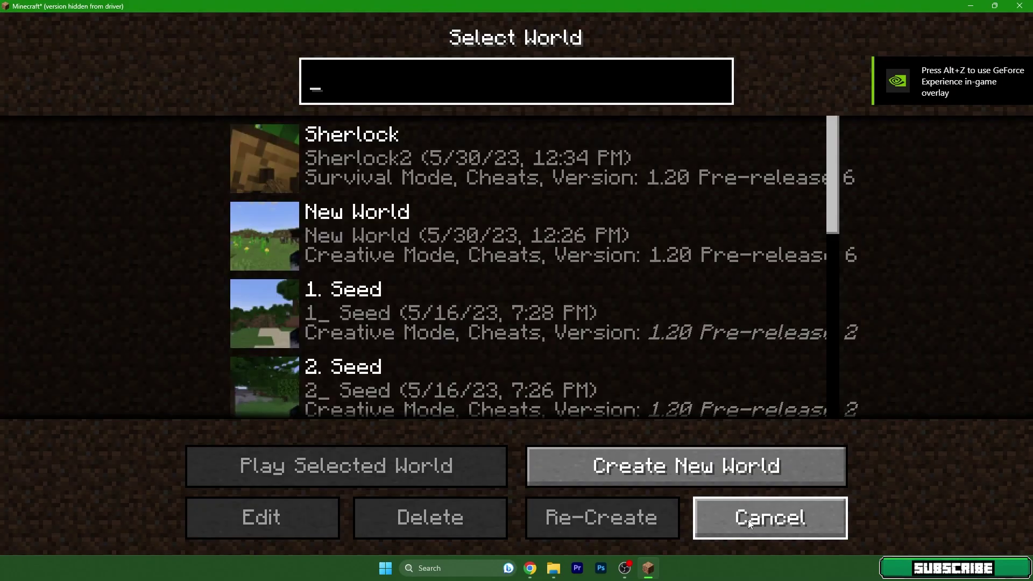
key(Escape)
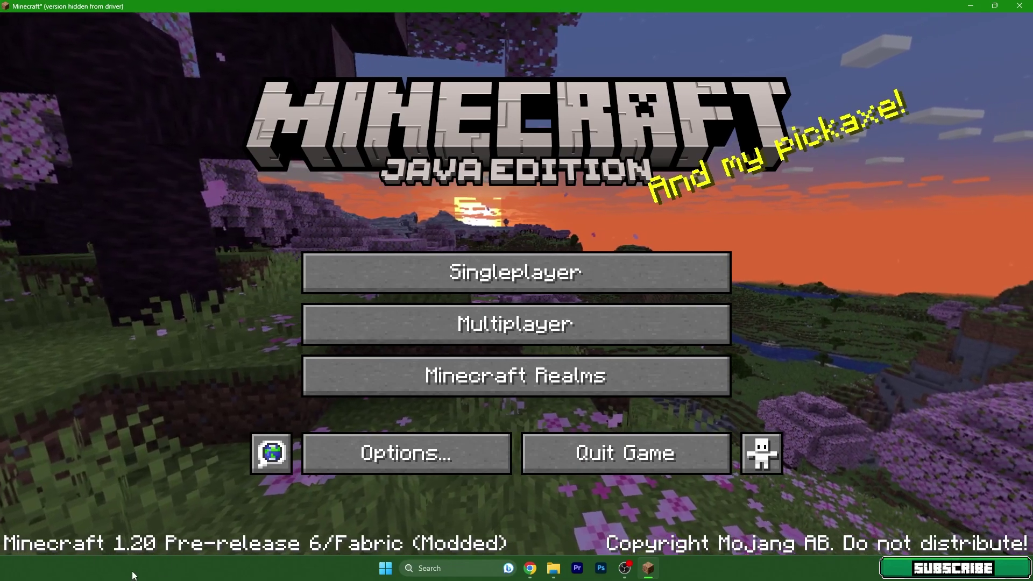
Load the singleplayer world Sherlock and walk forward onto the path.
click(369, 277)
click(422, 157)
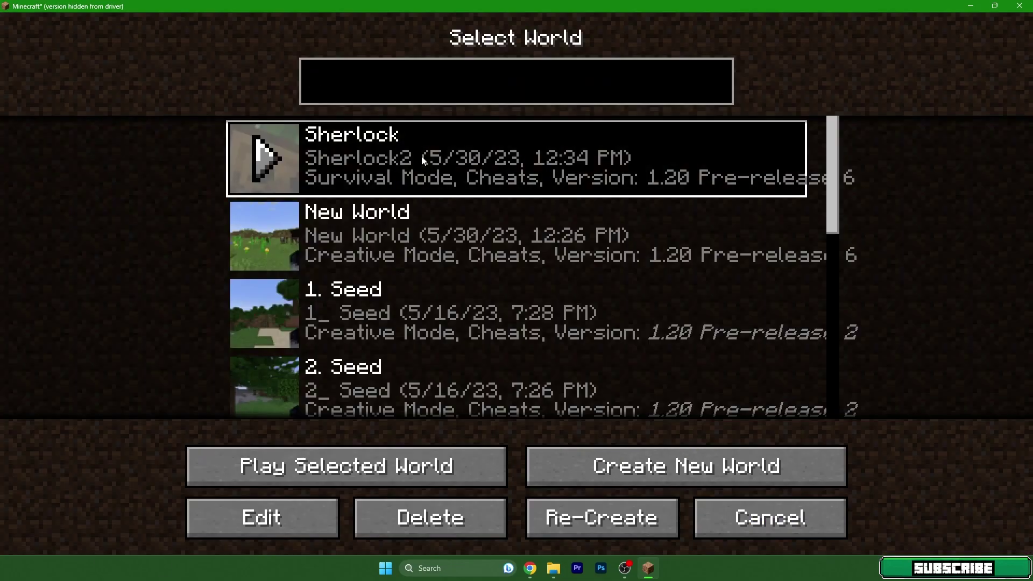
click(421, 157)
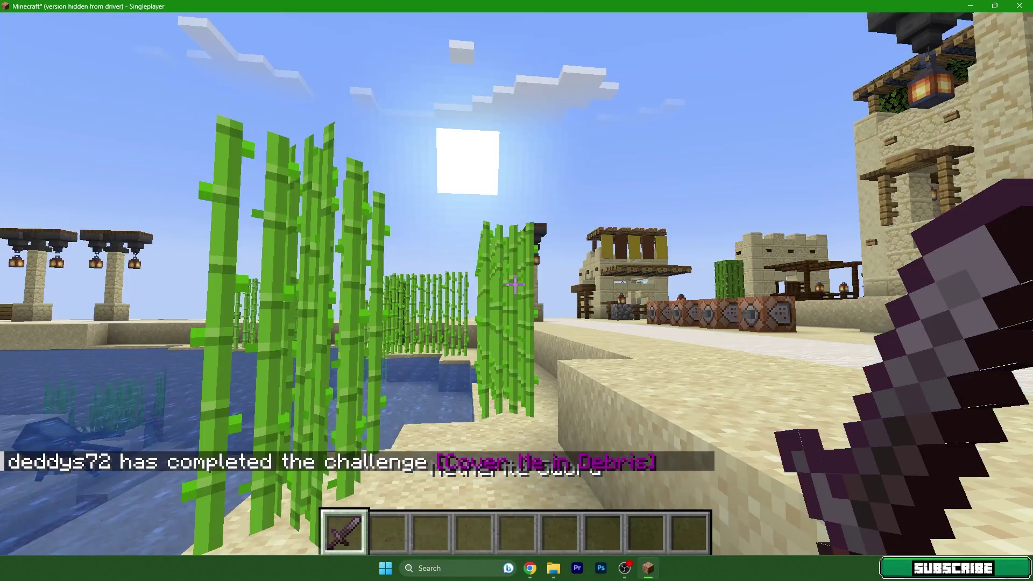
key(w)
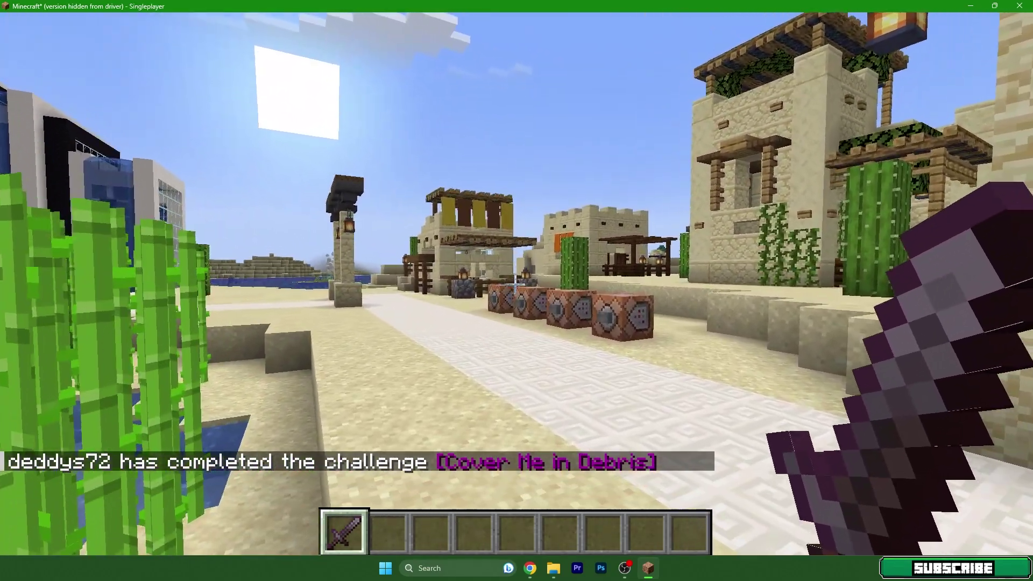
Open the Shader Packs list from the video settings and enable shaders.
key(Escape)
click(450, 347)
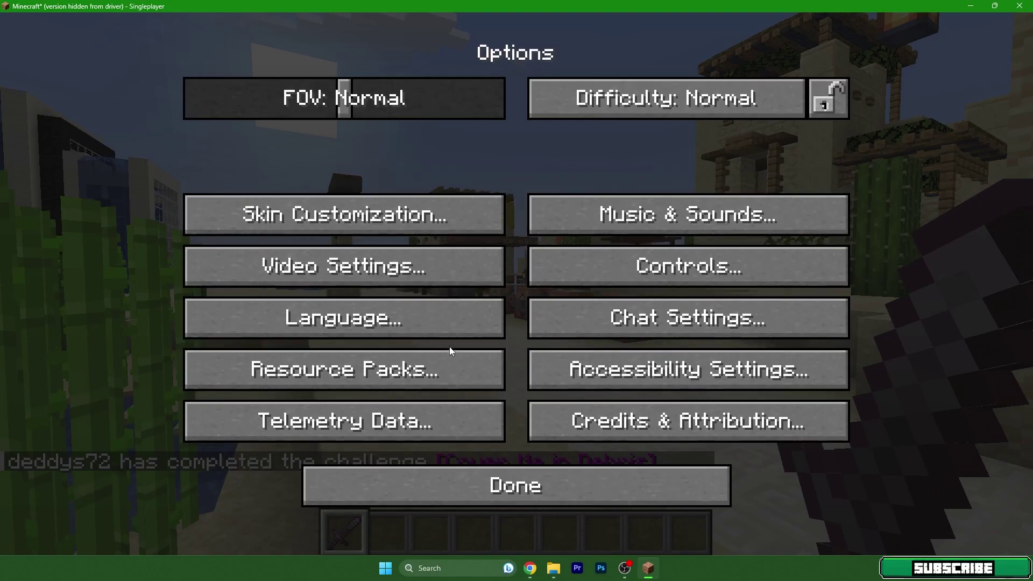
click(364, 266)
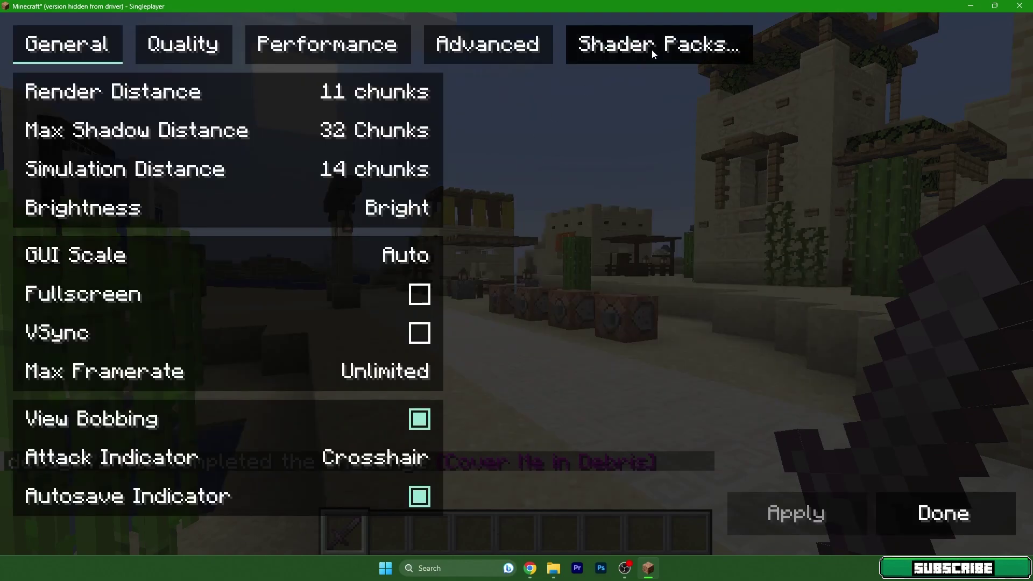
click(651, 50)
click(538, 109)
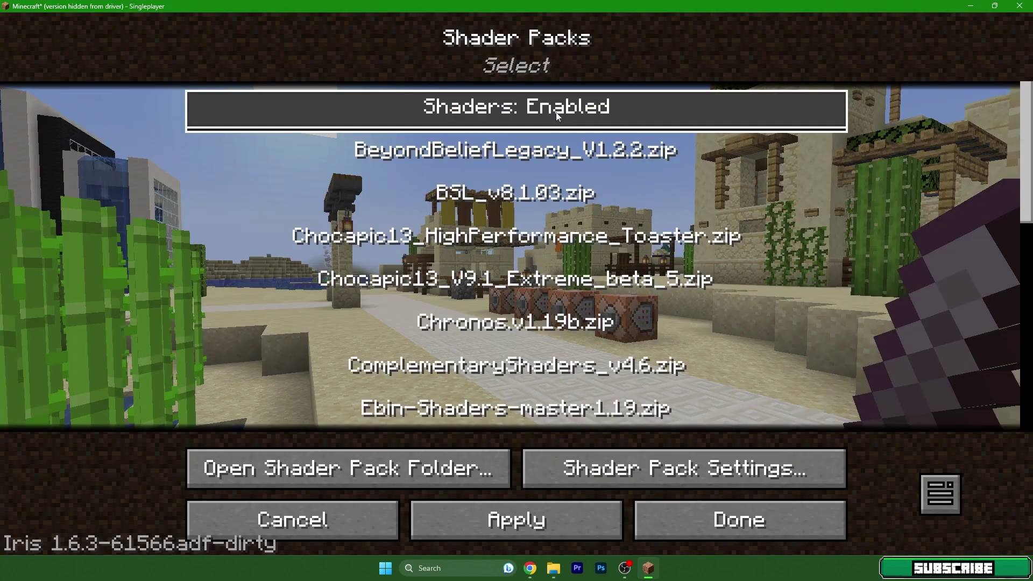
Apply the Sildur's+Vibrant+Shaders+v1.40+Extreme.zip shader pack and return to the options, closing them to resume the game.
scroll(484, 247, down, 4)
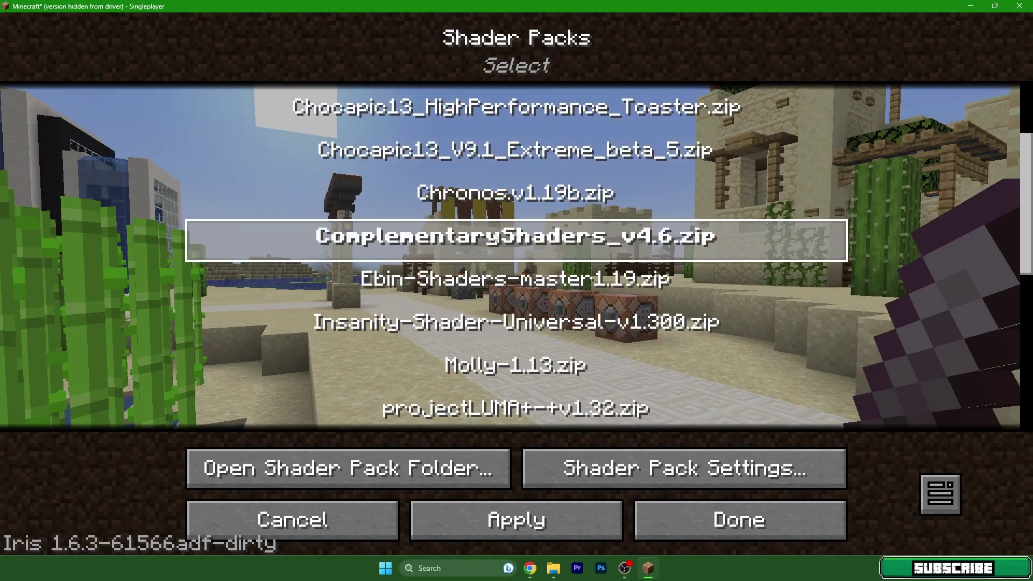
scroll(483, 253, down, 5)
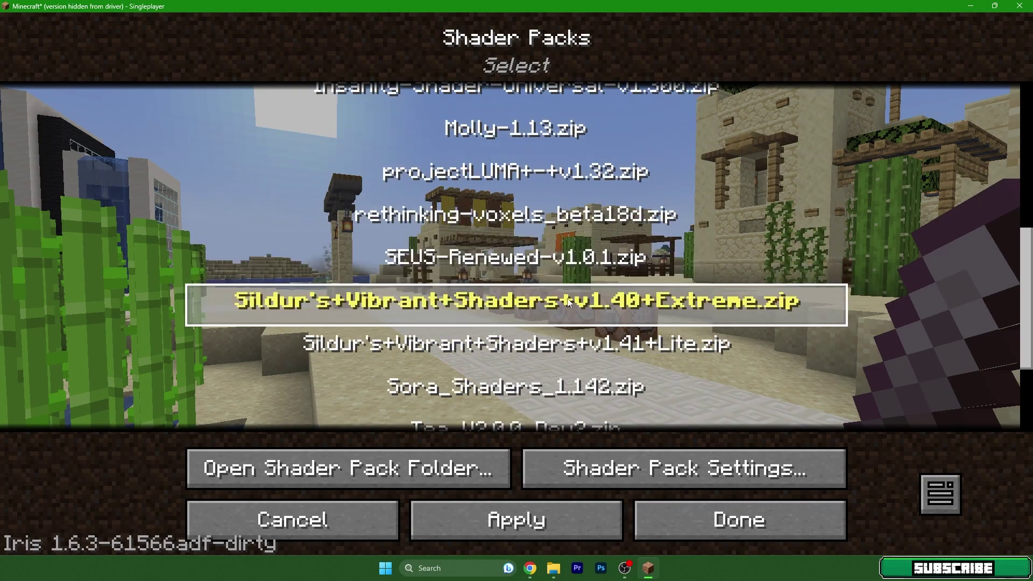
click(499, 302)
scroll(582, 247, up, 1)
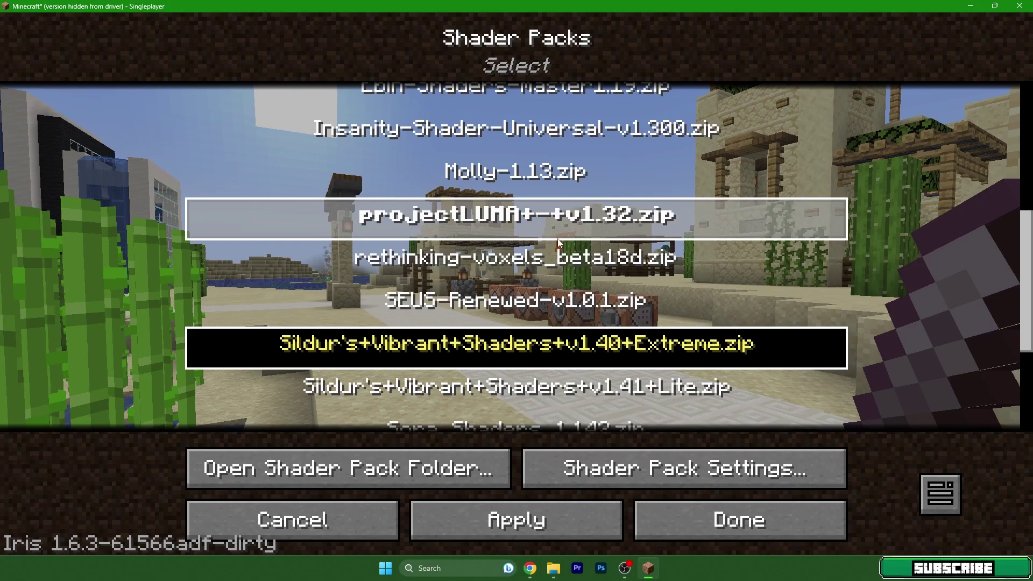
scroll(485, 294, down, 3)
scroll(538, 387, up, 1)
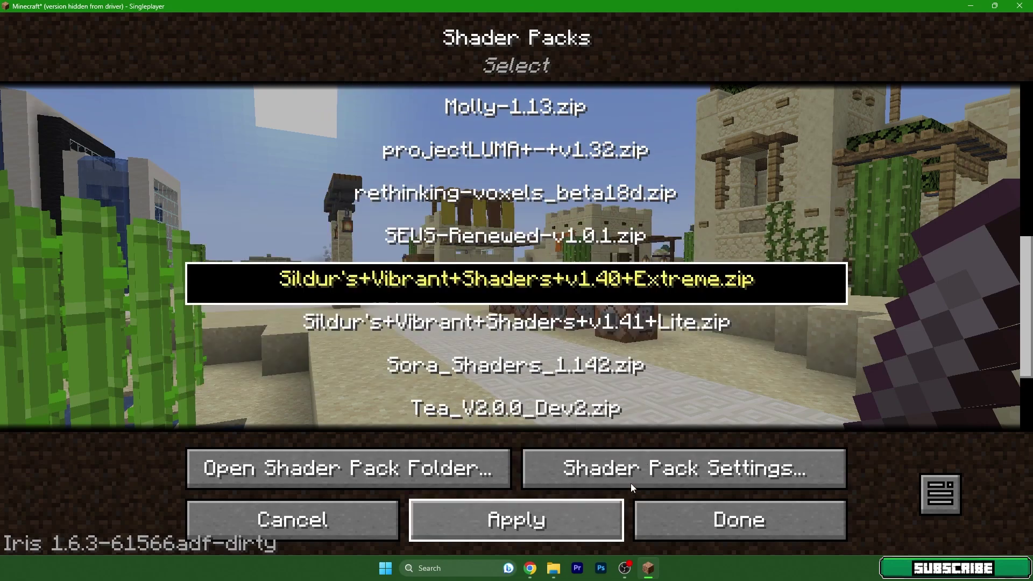
click(682, 519)
key(Escape)
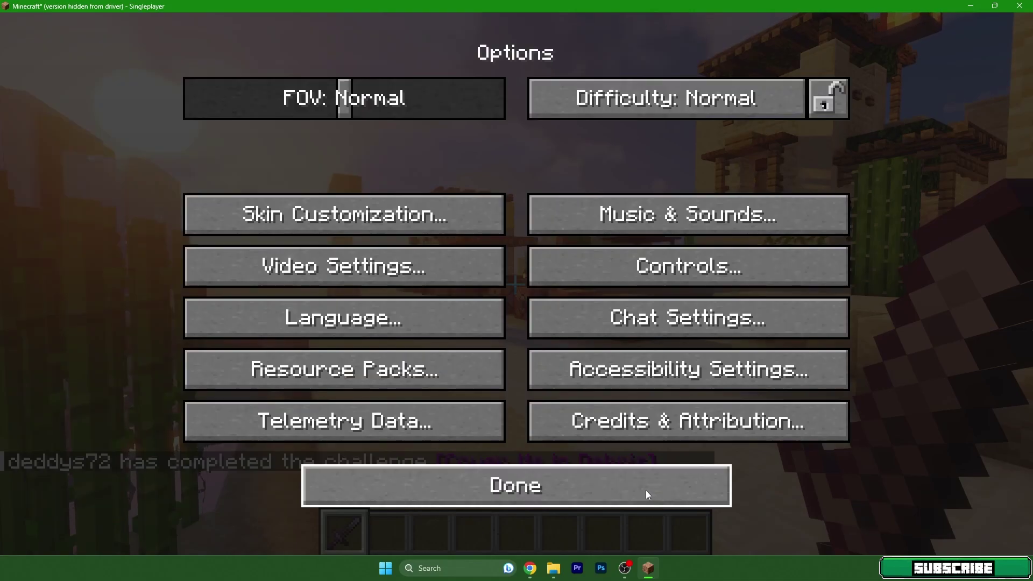
click(646, 490)
Walk through the desert village to examine the shader effects, briefly showing the debug overlay to check the active mods and shader pack.
key(w)
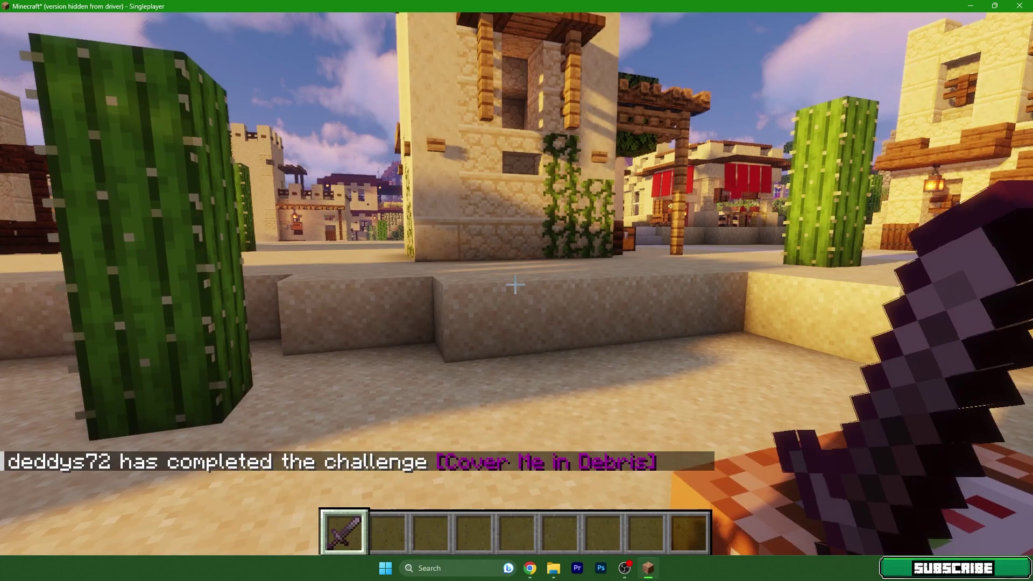
key(F3)
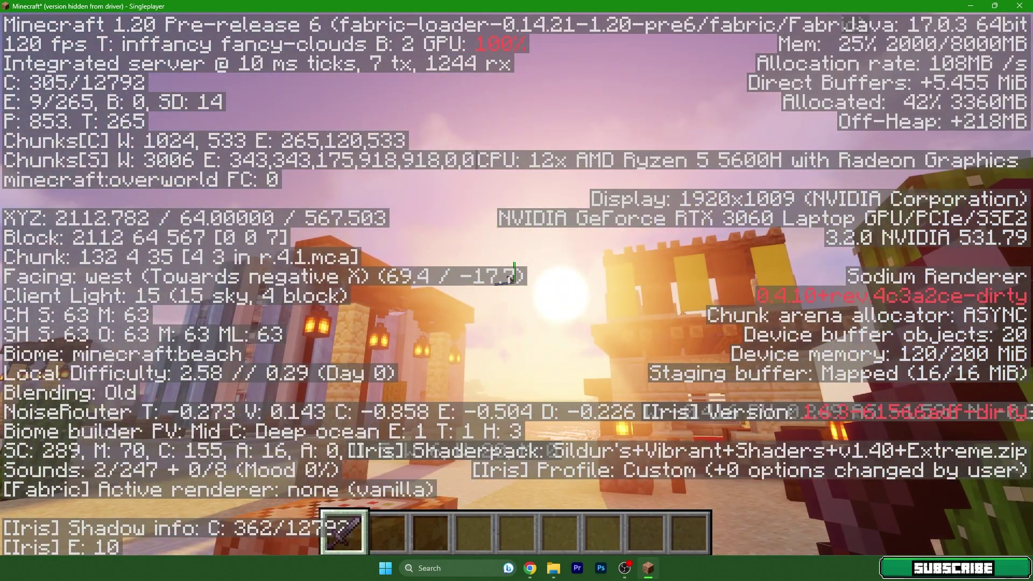
key(F3)
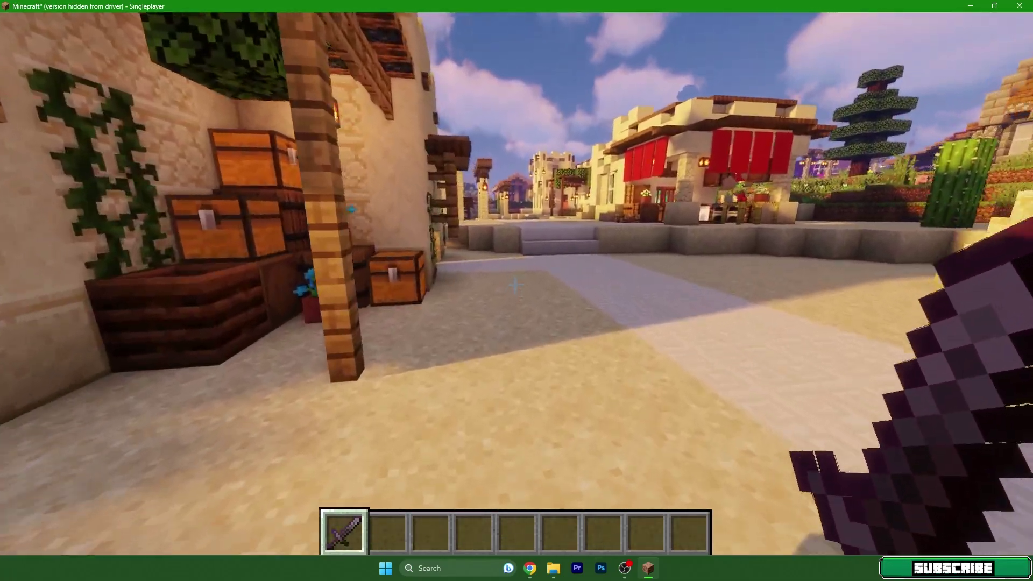
key(w)
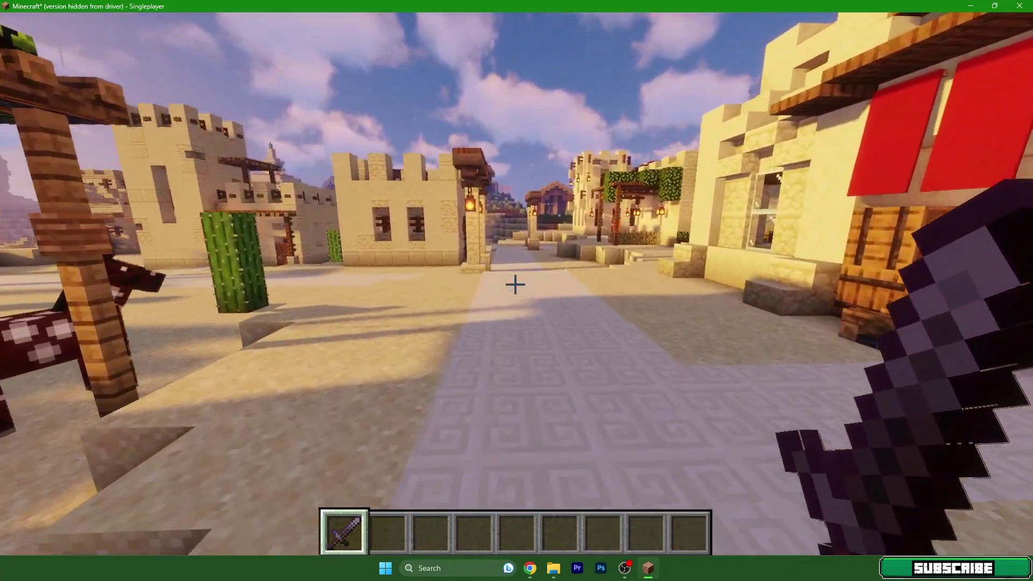
key(w)
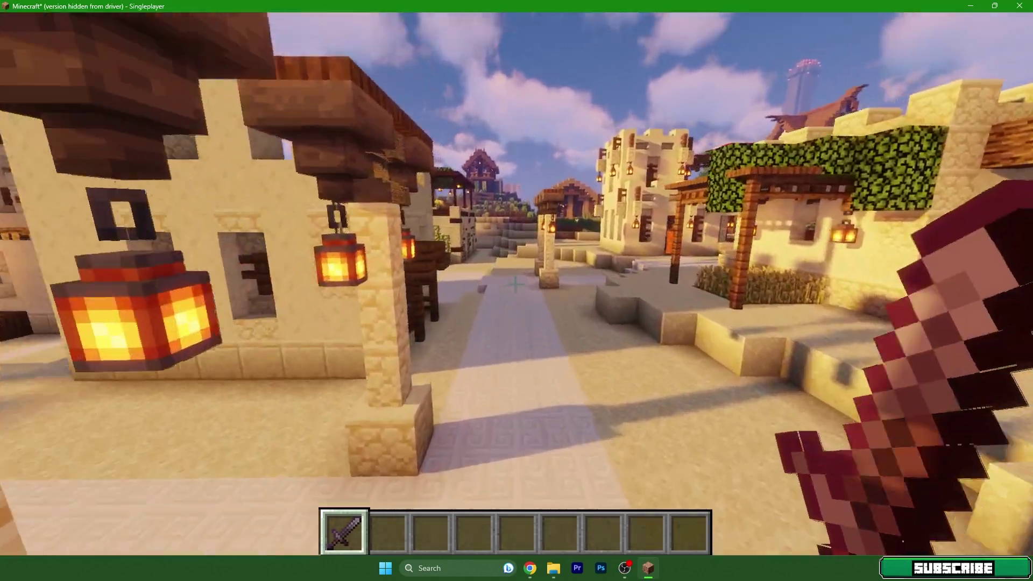
key(w)
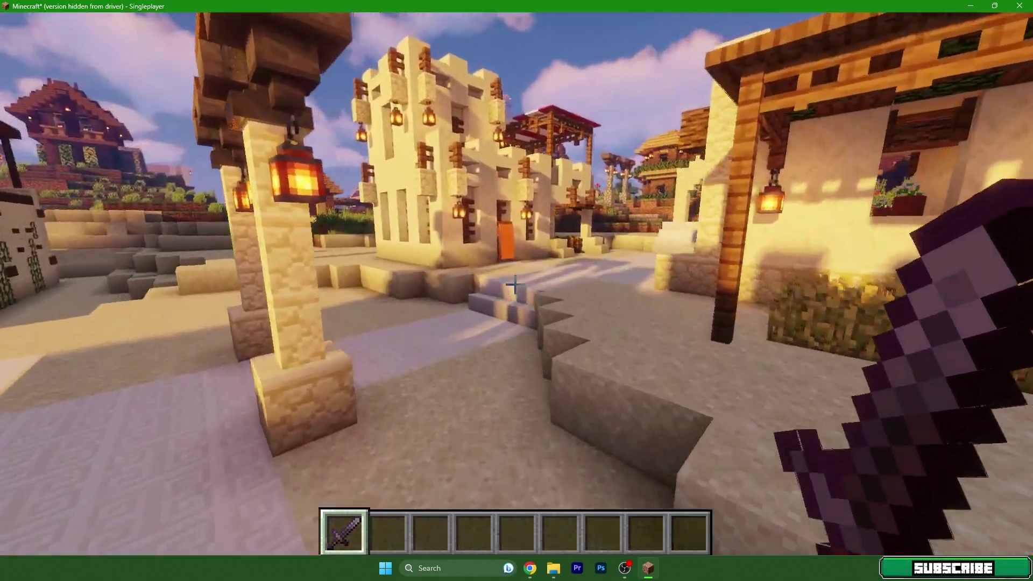